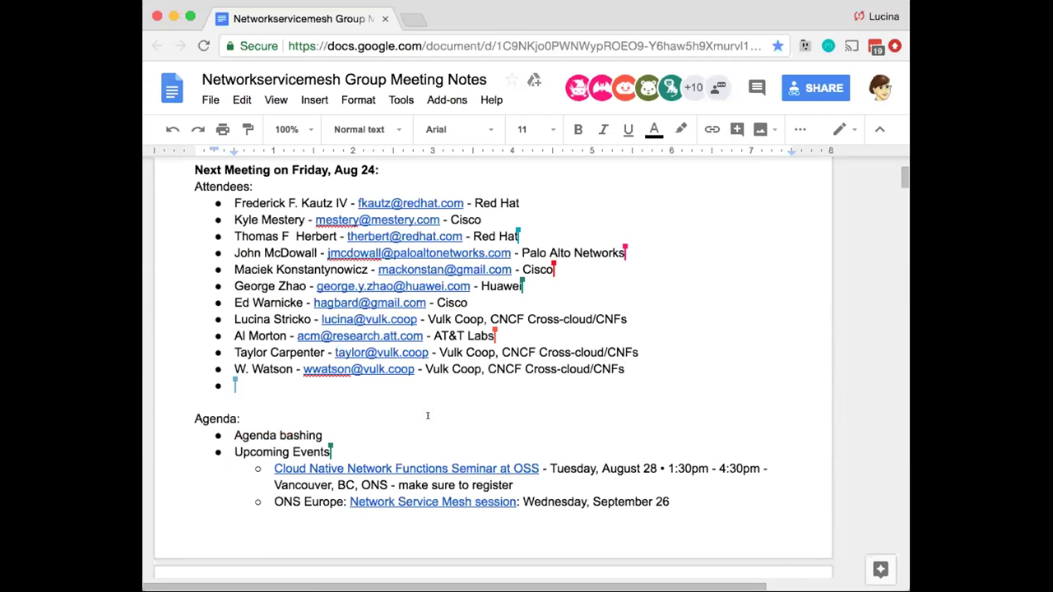
- Add an indented sub-bullet under the seminar line naming the two presenters for cross-cloud, ending ':D'
{"action": "scroll", "coordinate": [427, 415], "scroll_direction": "down", "scroll_amount": 5}
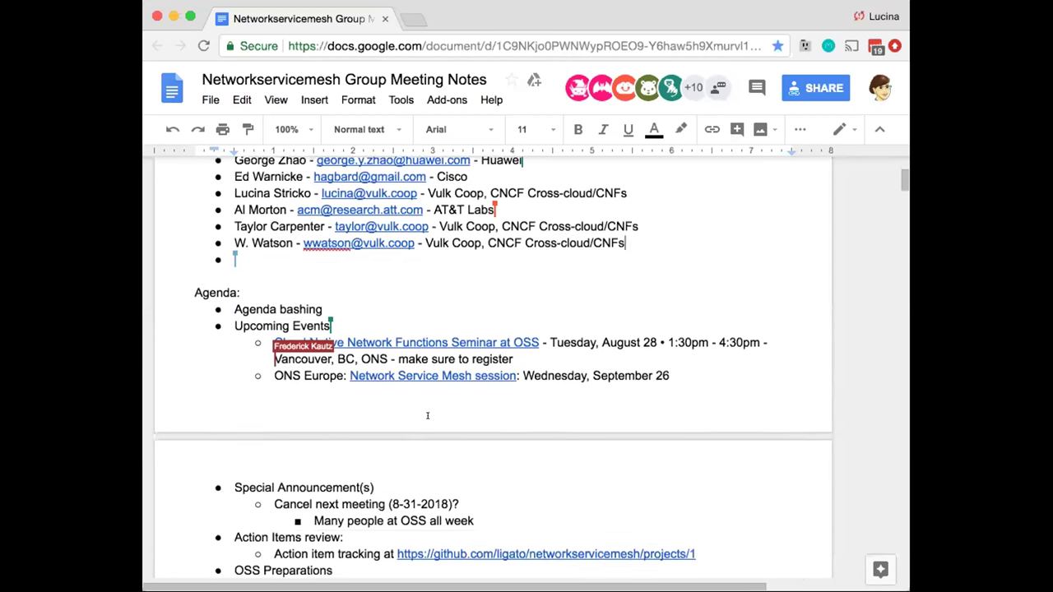
{"action": "scroll", "coordinate": [427, 415], "scroll_direction": "down", "scroll_amount": 2}
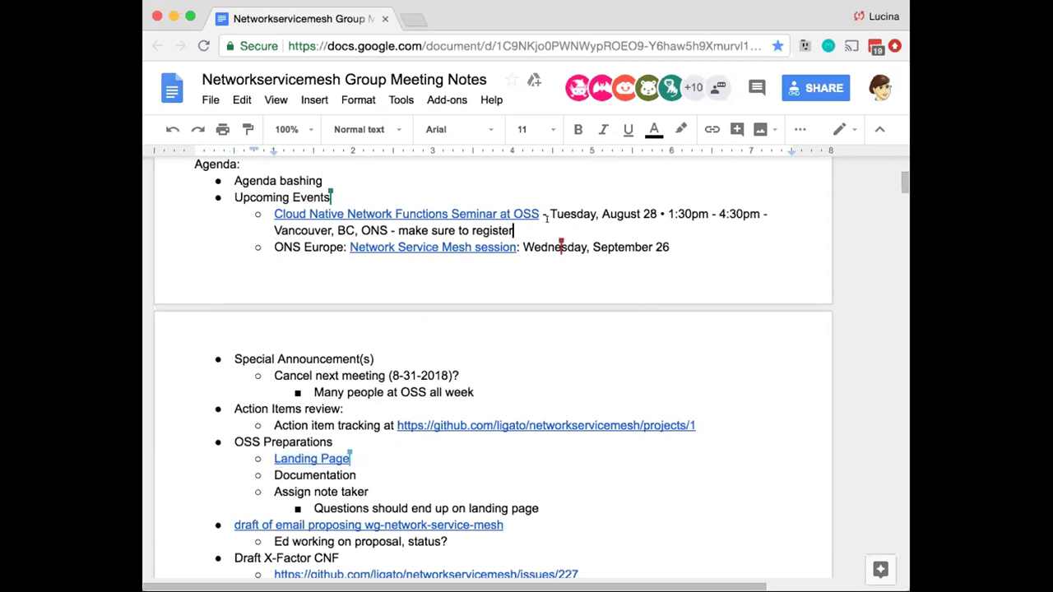
{"action": "key", "text": "Return"}
{"action": "key", "text": "Tab"}
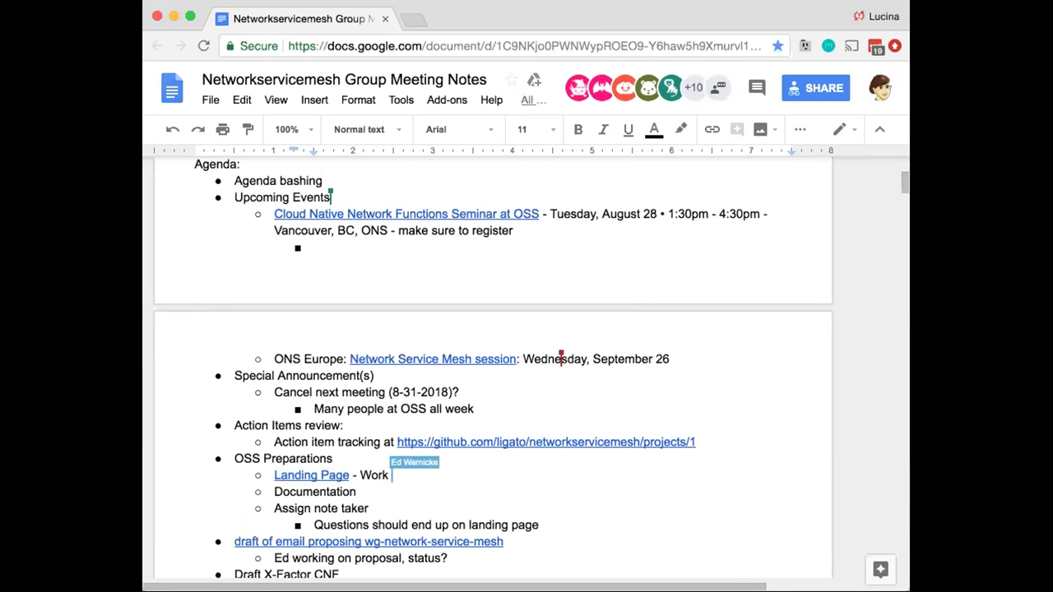
{"action": "type", "text": "Taylor "}
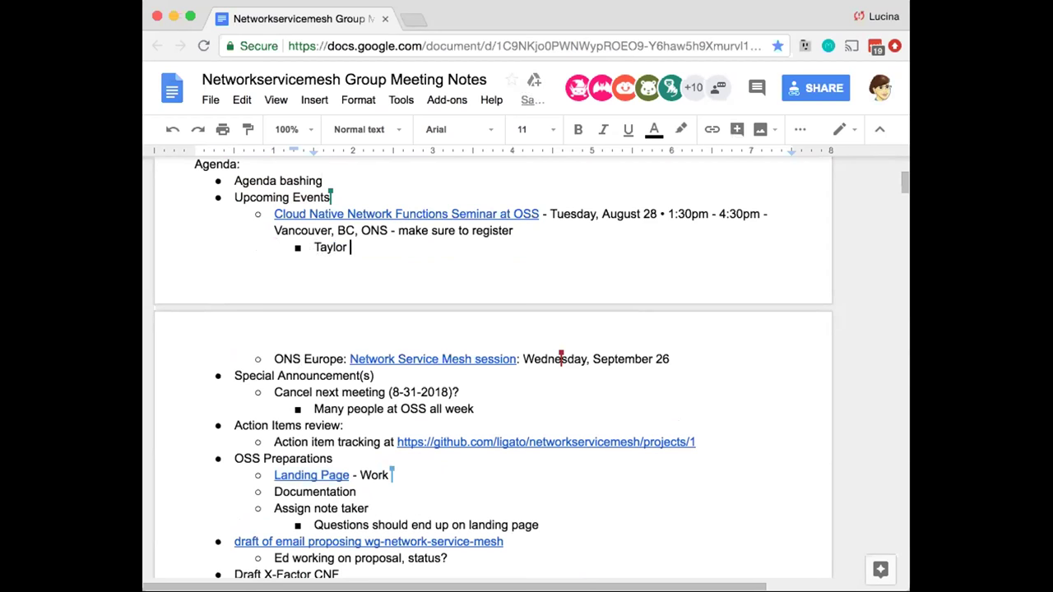
{"action": "type", "text": "and Watson will "}
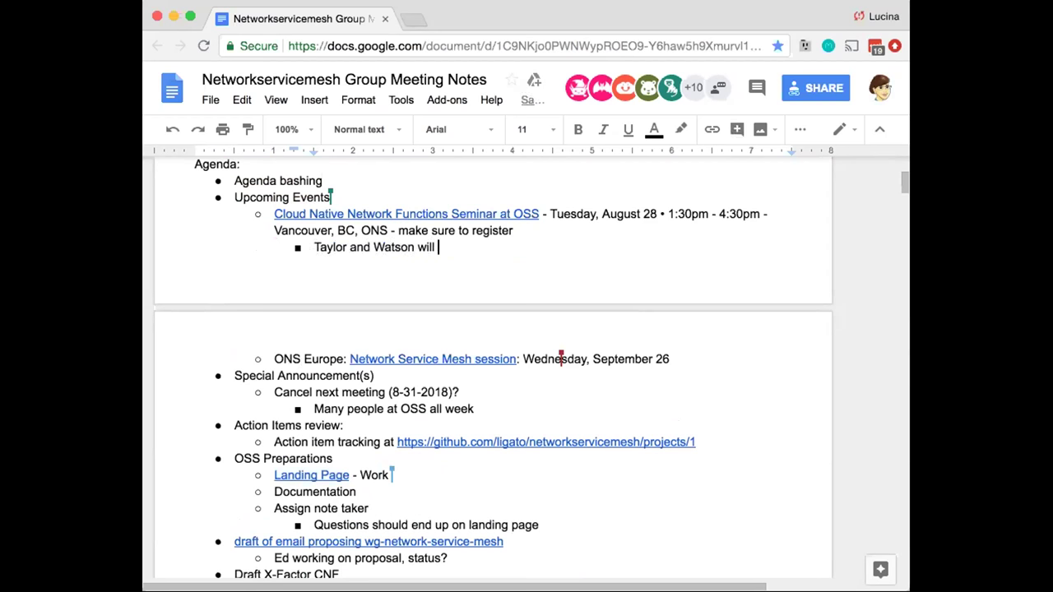
{"action": "type", "text": "present cr-ss"}
{"action": "key", "text": "BackSpace"}
{"action": "key", "text": "BackSpace"}
{"action": "key", "text": "BackSpace"}
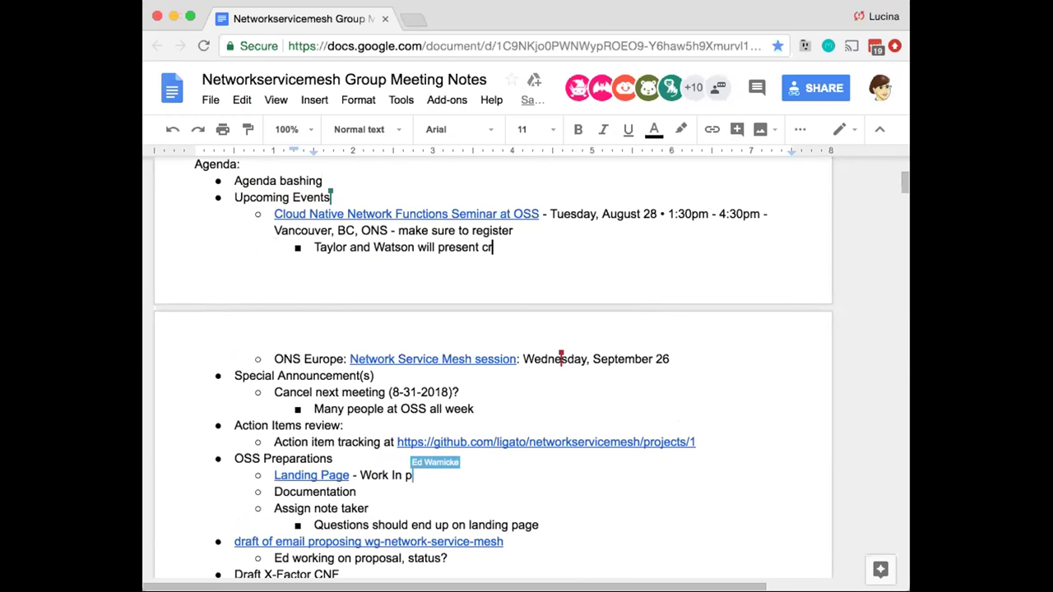
{"action": "type", "text": "oss-cloud :D"}
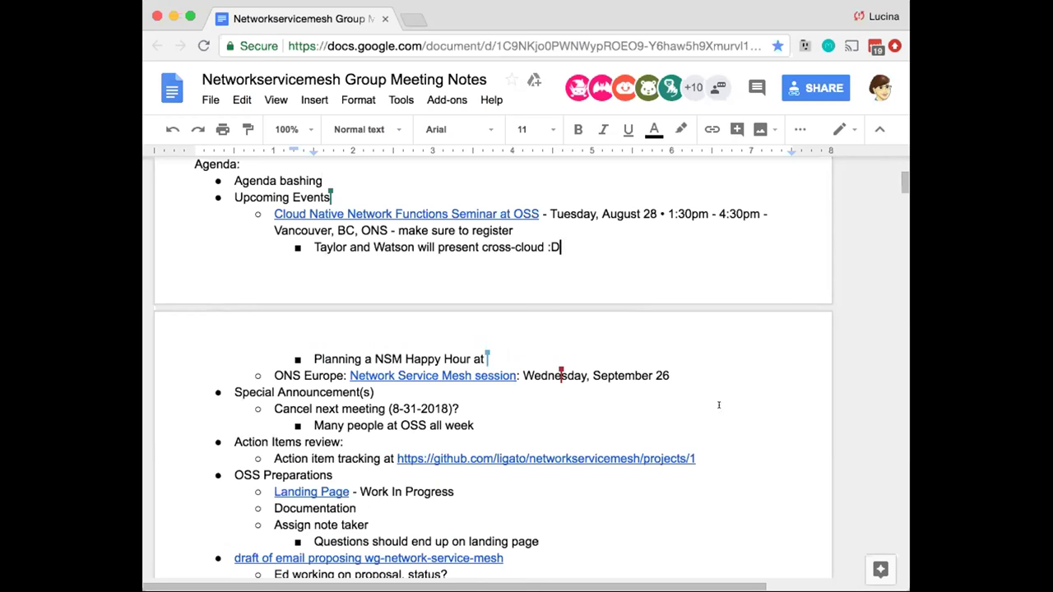
- Open the Network Service Mesh session's sched.co page in a new tab, browse it, and return to the Docs tab
{"action": "left_click", "coordinate": [486, 375]}
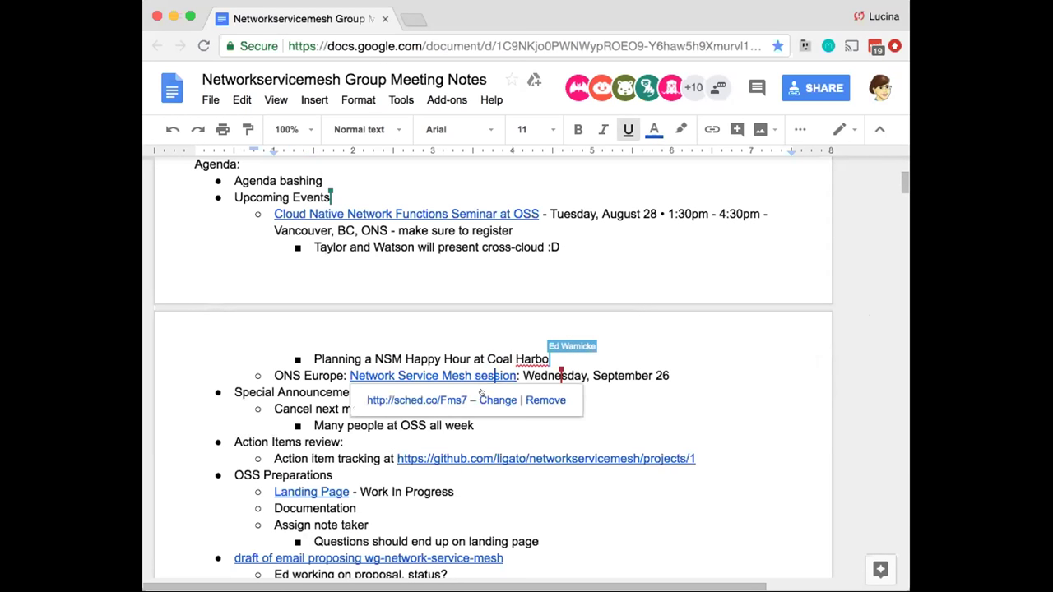
{"action": "left_click", "coordinate": [427, 393]}
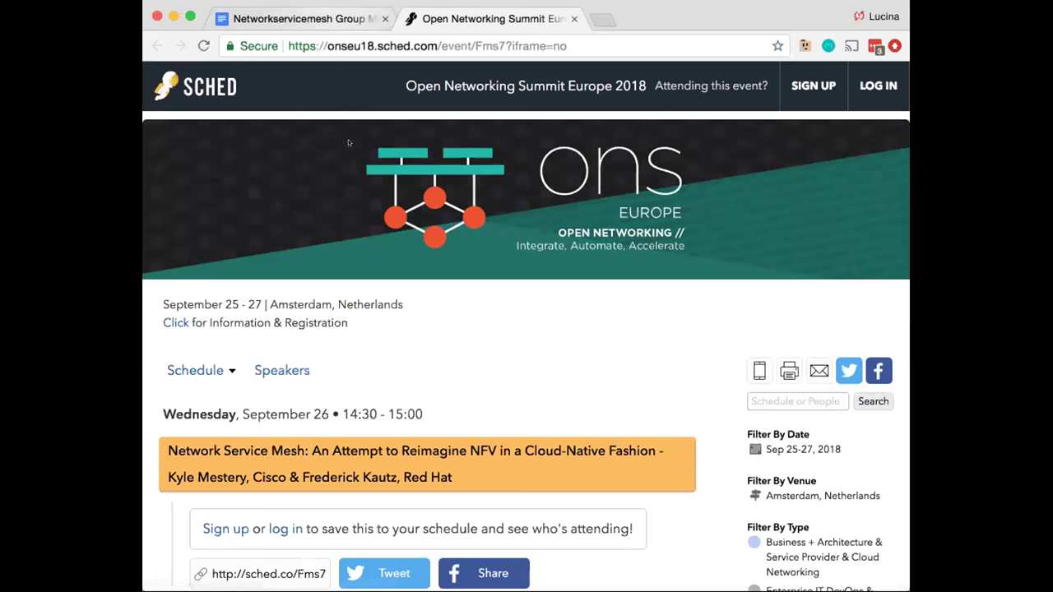
{"action": "scroll", "coordinate": [375, 337], "scroll_direction": "down", "scroll_amount": 1}
{"action": "scroll", "coordinate": [375, 336], "scroll_direction": "down", "scroll_amount": 5}
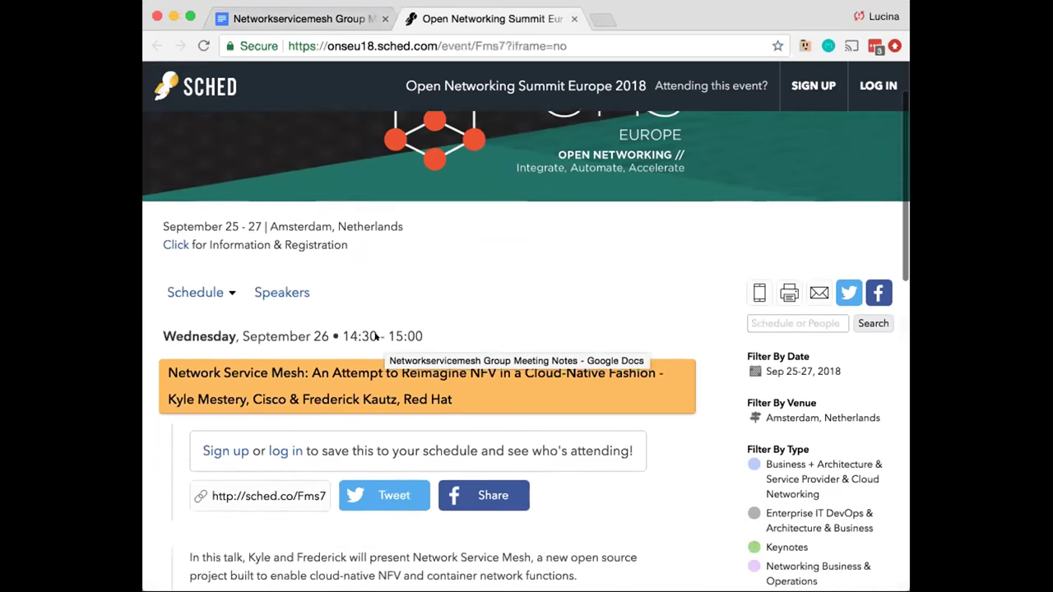
{"action": "left_click", "coordinate": [280, 11]}
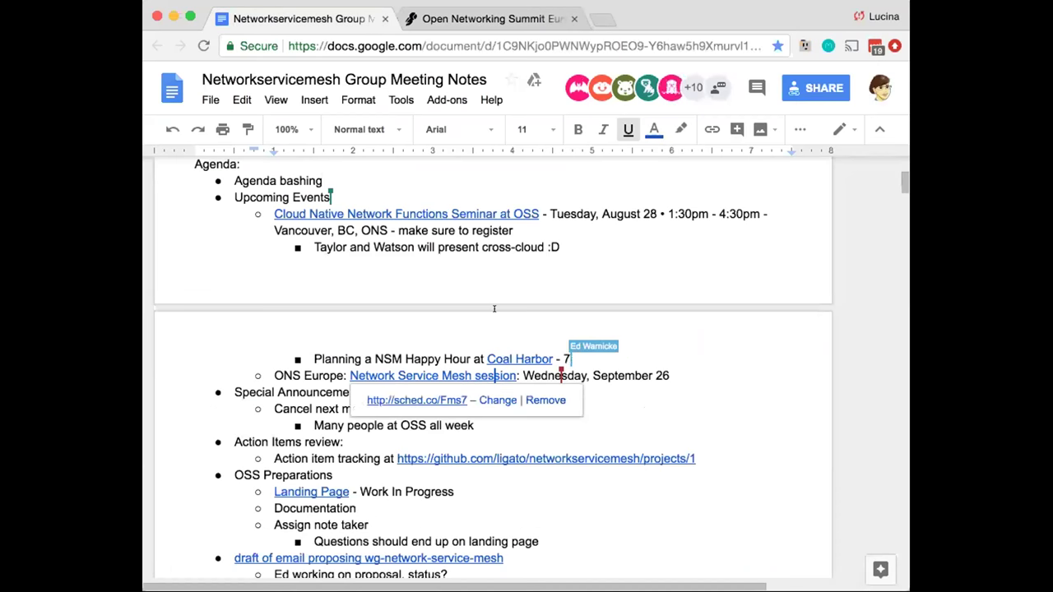
- Select the entire cross-cloud presenters line
{"action": "left_click", "coordinate": [463, 247]}
{"action": "triple_click", "coordinate": [461, 247]}
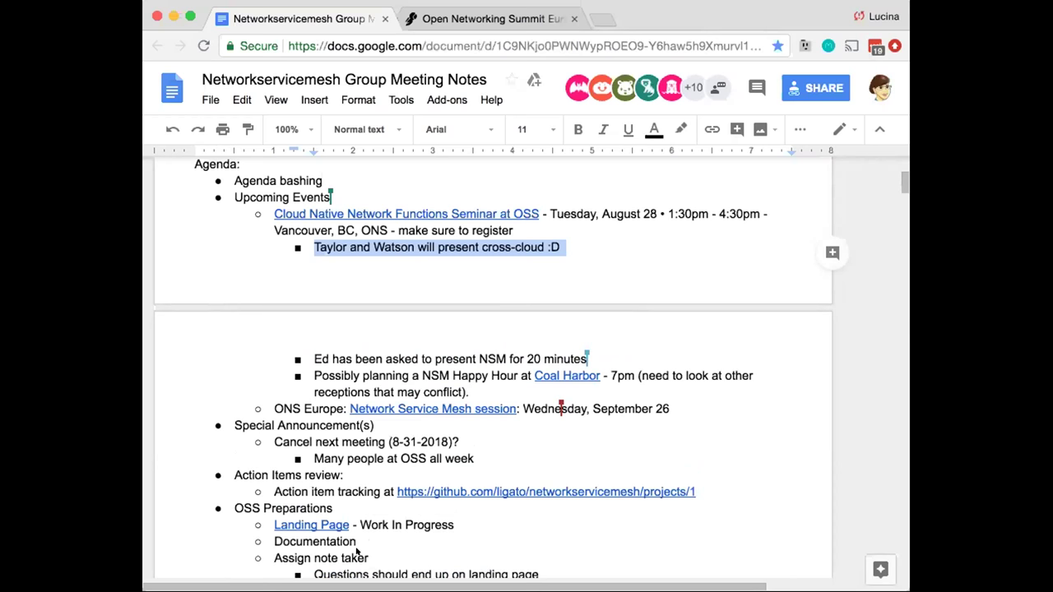
- Insert 'for 20 minutes' after cross-cloud and append ':D' to the NSM presentation line
{"action": "left_click", "coordinate": [522, 247]}
{"action": "key", "text": "Right"}
{"action": "key", "text": "Right"}
{"action": "key", "text": "Right"}
{"action": "type", "text": "for 20 minutes"}
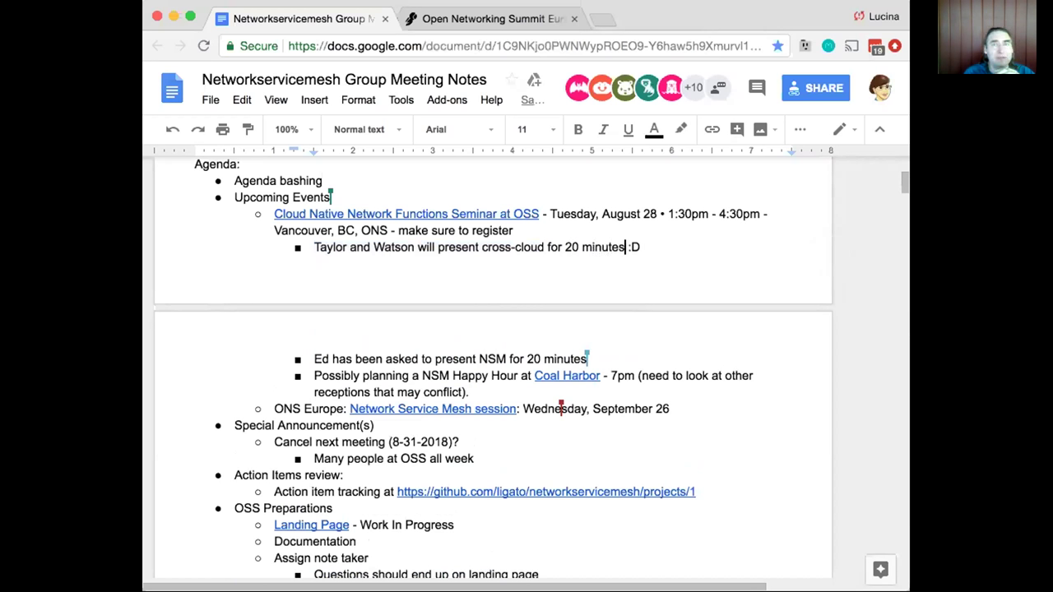
{"action": "left_click", "coordinate": [625, 352]}
{"action": "type", "text": ":D"}
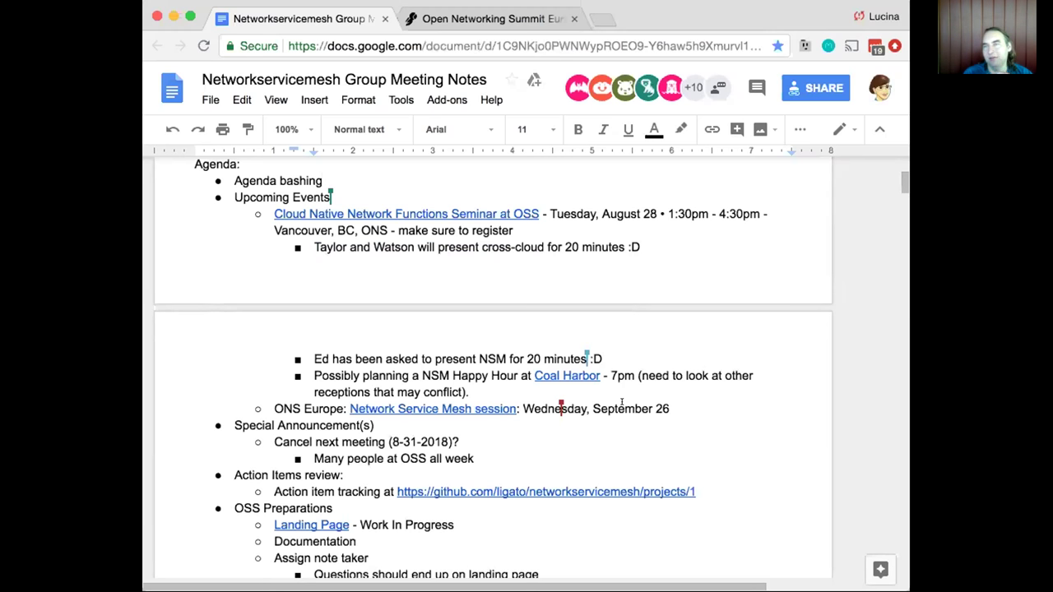
- Copy the link address of the Cloud Native Network Functions Seminar link, then switch to another application
{"action": "left_click", "coordinate": [503, 209]}
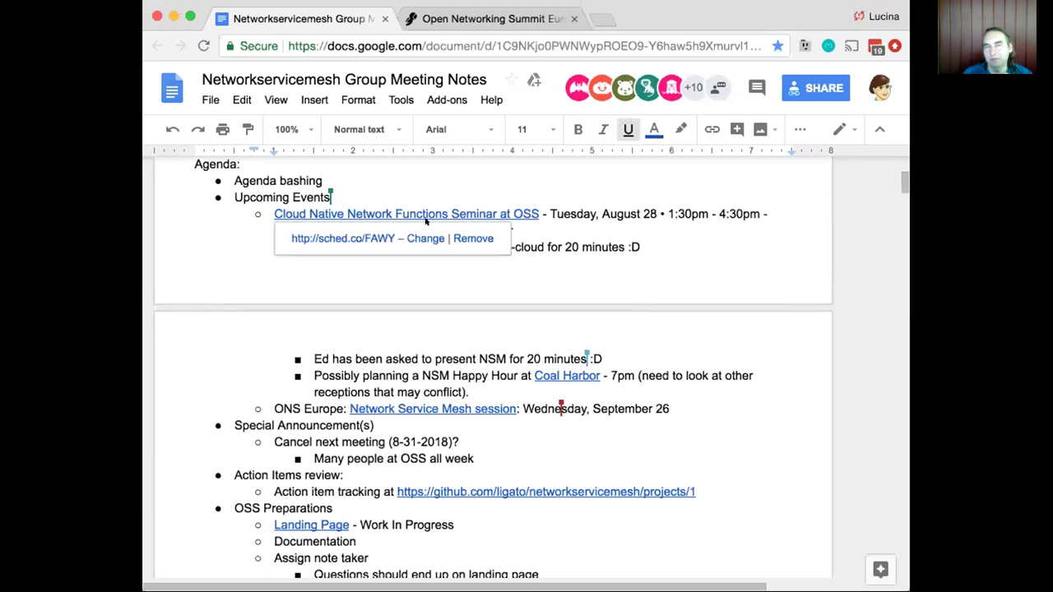
{"action": "right_click", "coordinate": [362, 238]}
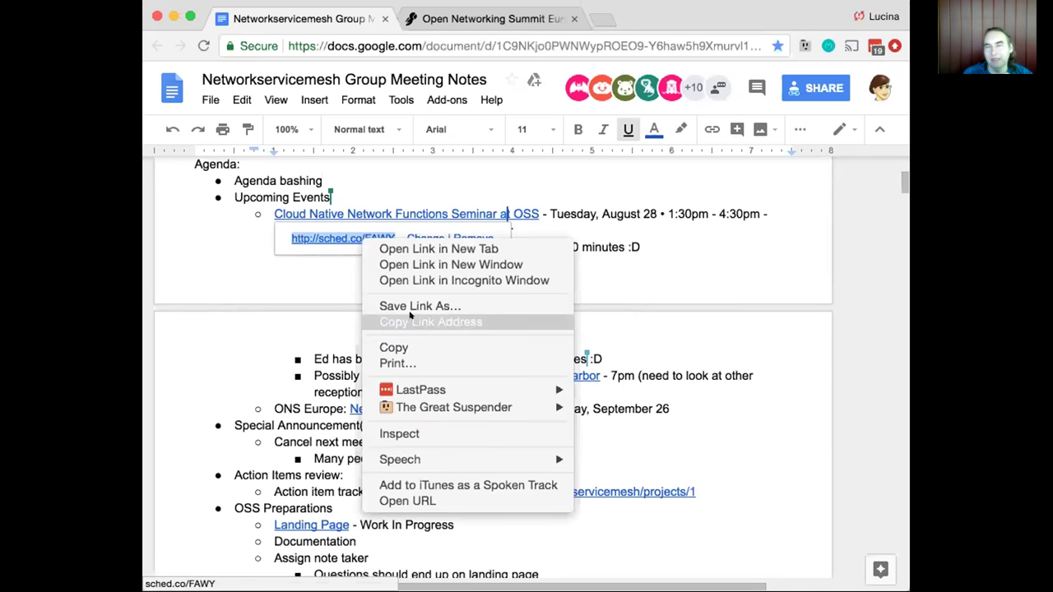
{"action": "left_click", "coordinate": [410, 324]}
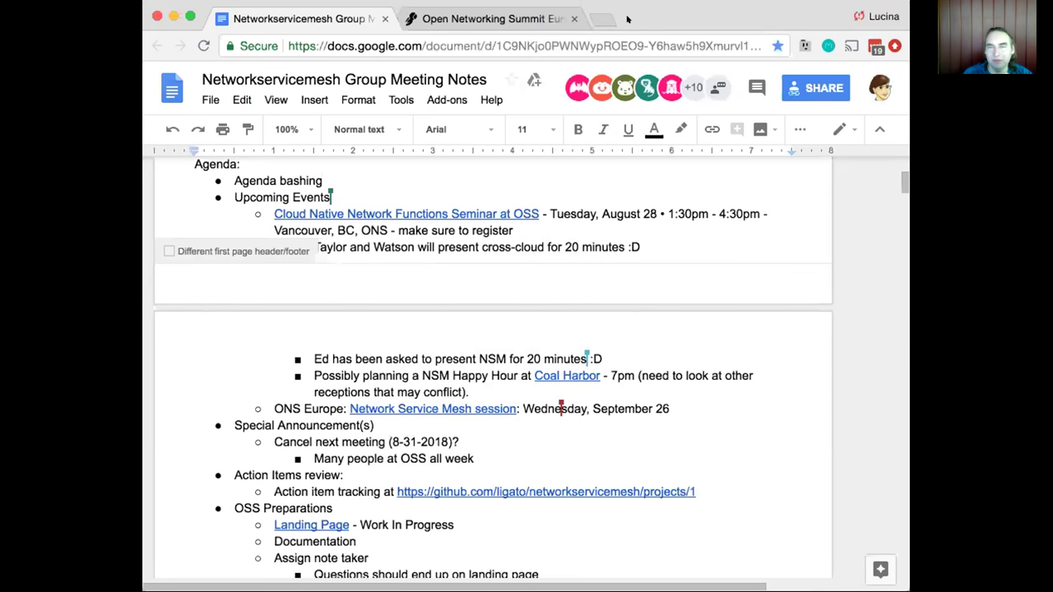
{"action": "key", "text": "super+Tab"}
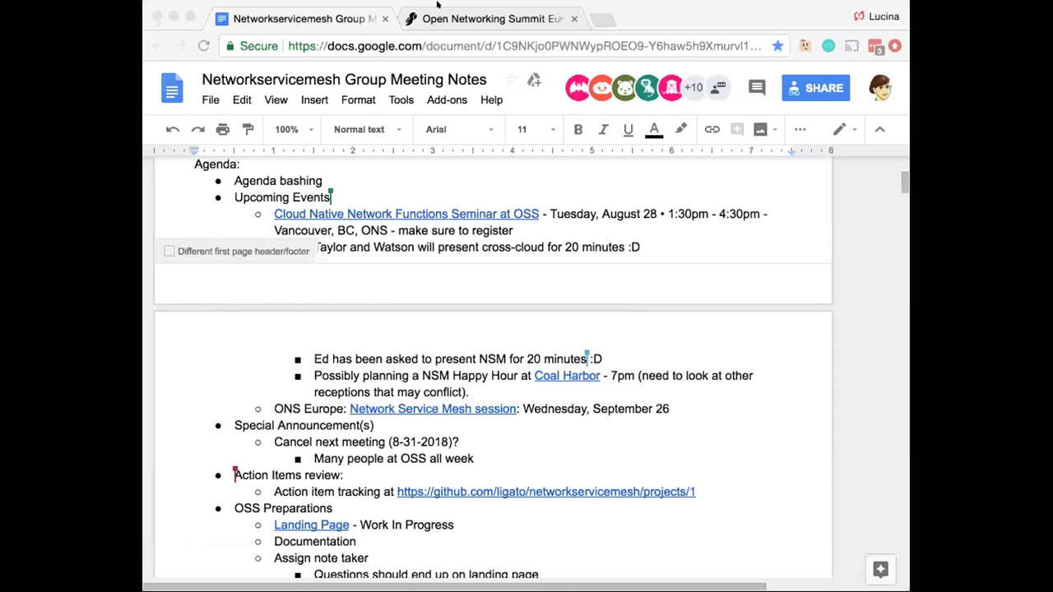
- Under the happy hour note, add indented bullets 'Tue - Diversity dinner', 'Wed - Aquarium reception', 'Thur - invite only - might work?'
{"action": "left_click", "coordinate": [508, 469]}
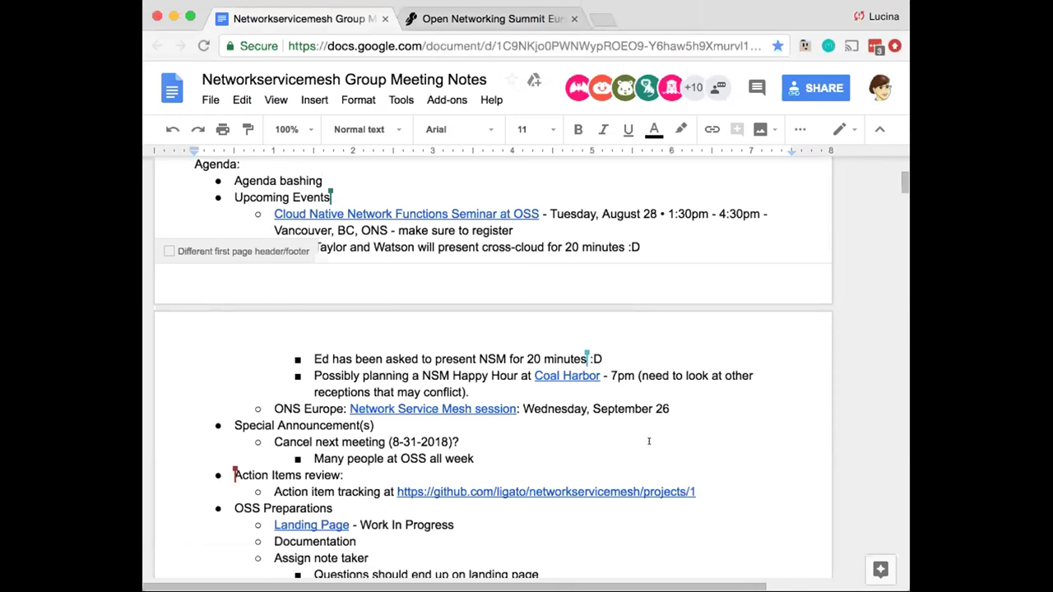
{"action": "left_click", "coordinate": [469, 393]}
{"action": "key", "text": "Return"}
{"action": "key", "text": "Tab"}
{"action": "type", "text": "Tue - Diversity dinner"}
{"action": "key", "text": "Return"}
{"action": "type", "text": "Wed - Aquarium reception"}
{"action": "key", "text": "Return"}
{"action": "type", "text": "Thur - invite only - might work?"}
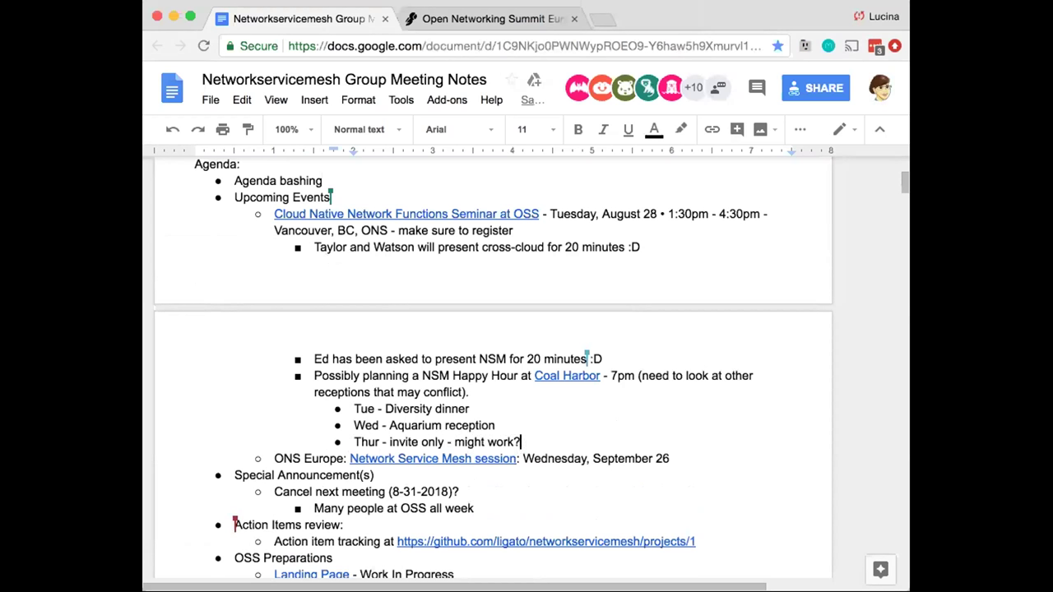
{"action": "scroll", "coordinate": [597, 453], "scroll_direction": "down", "scroll_amount": 2}
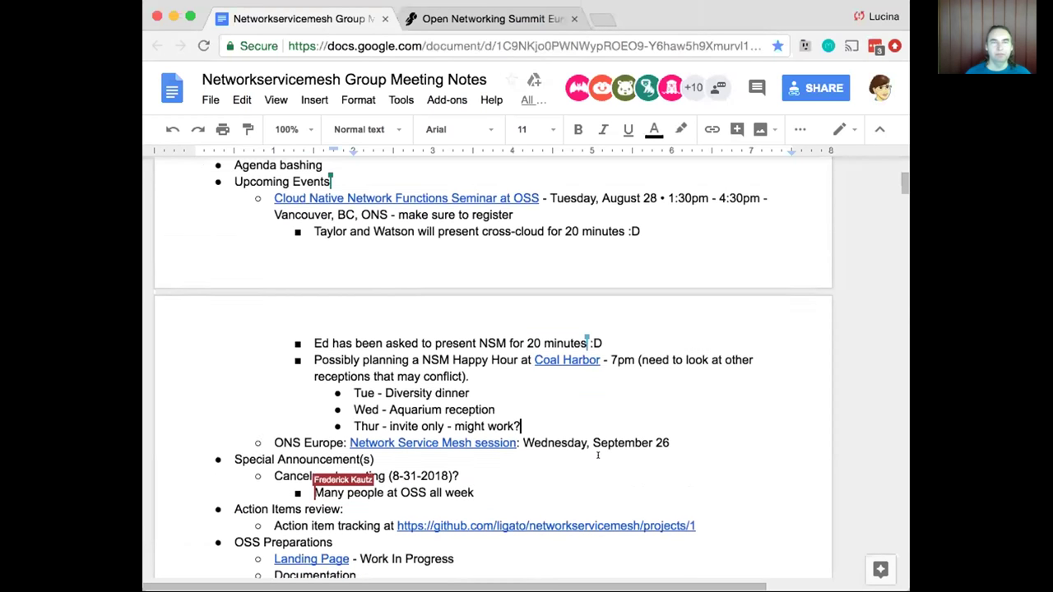
{"action": "scroll", "coordinate": [599, 455], "scroll_direction": "down", "scroll_amount": 2}
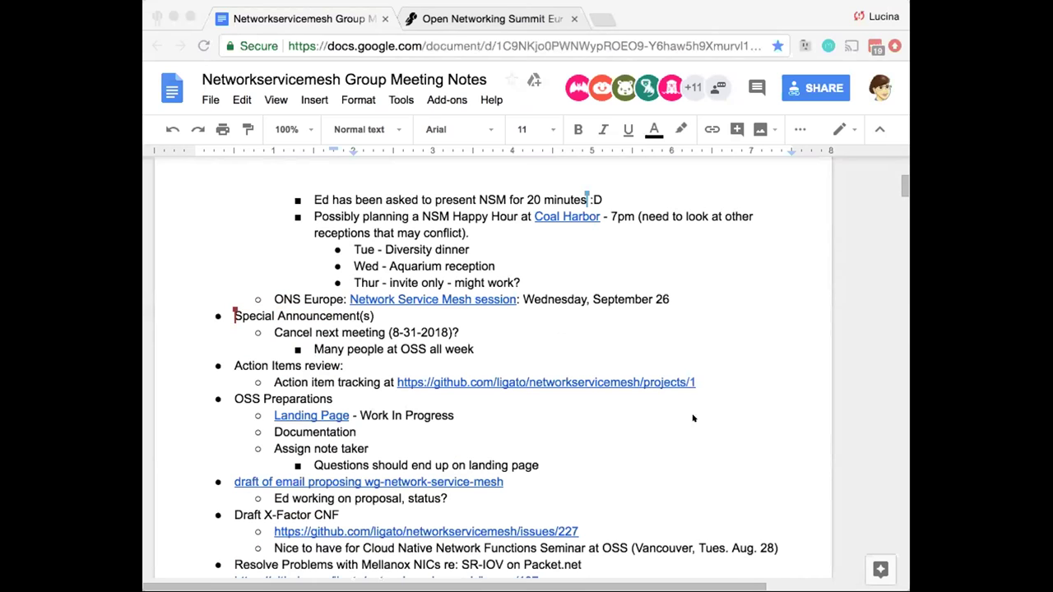
{"action": "left_click", "coordinate": [664, 454]}
{"action": "left_click", "coordinate": [618, 301]}
{"action": "key", "text": "Down"}
{"action": "key", "text": "Down"}
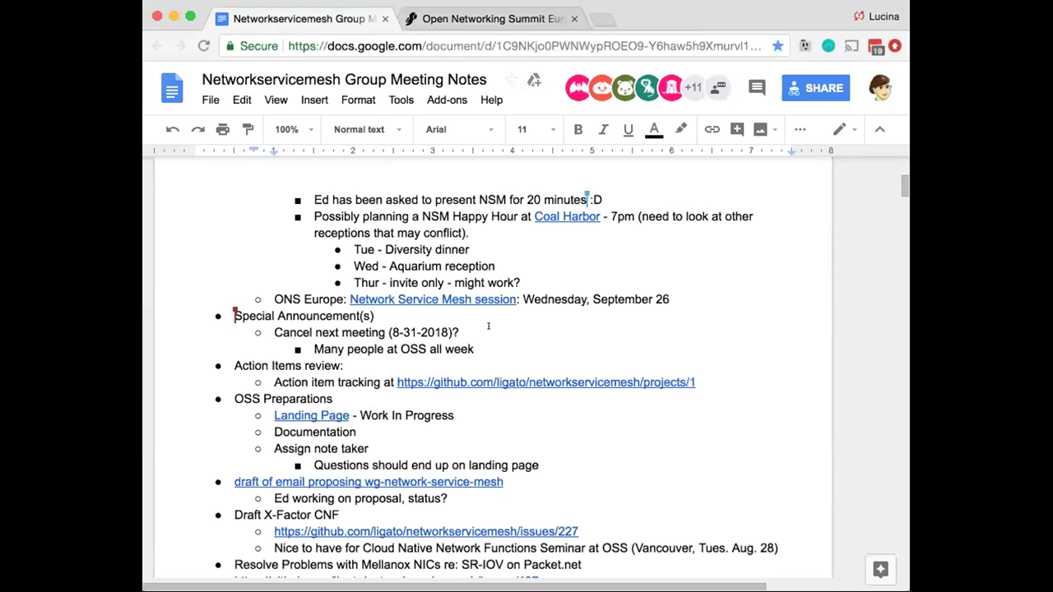
{"action": "key", "text": "Down"}
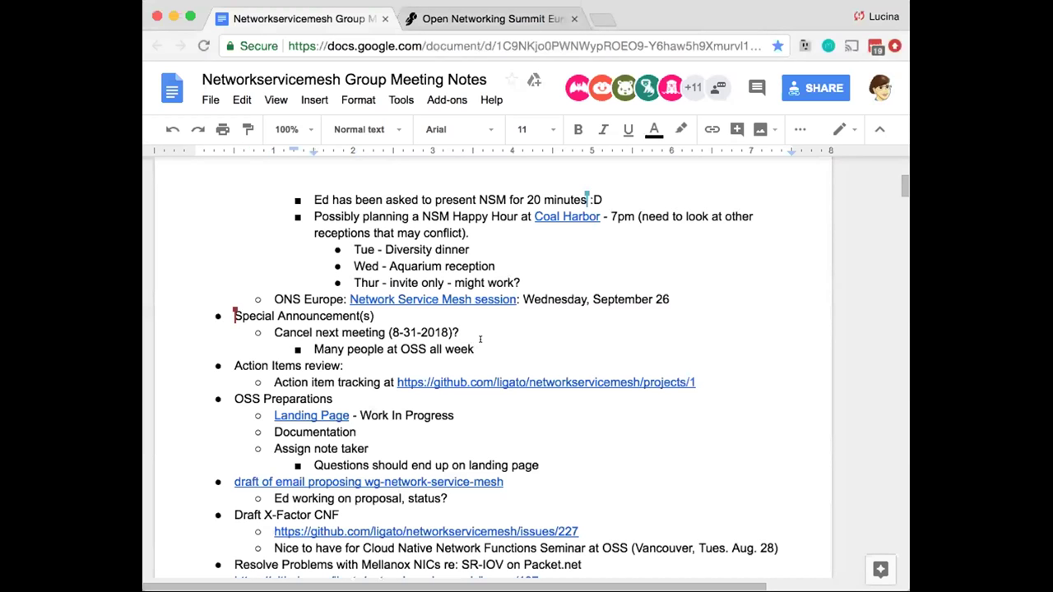